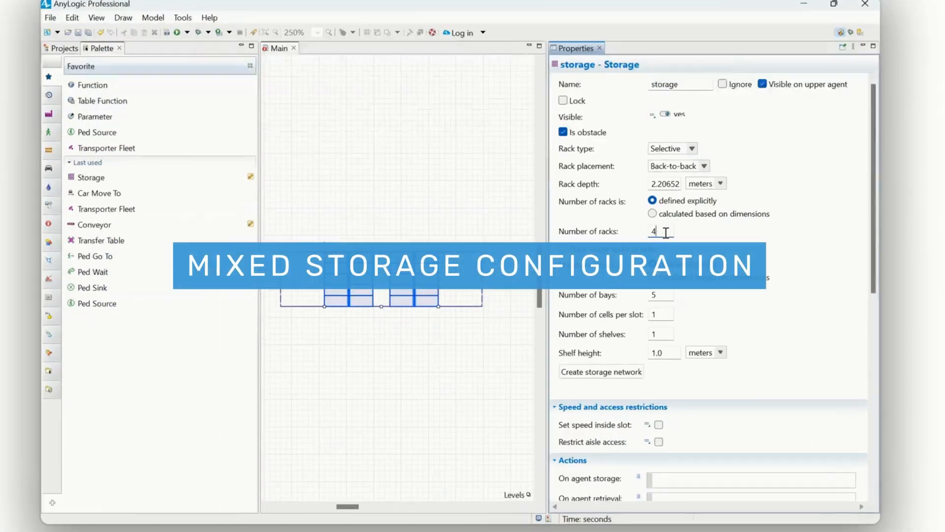
# - Try rack counts 6 and 5, moving the odd single rack to the right and back to the left
pyautogui.press('BackSpace')
pyautogui.write('6')
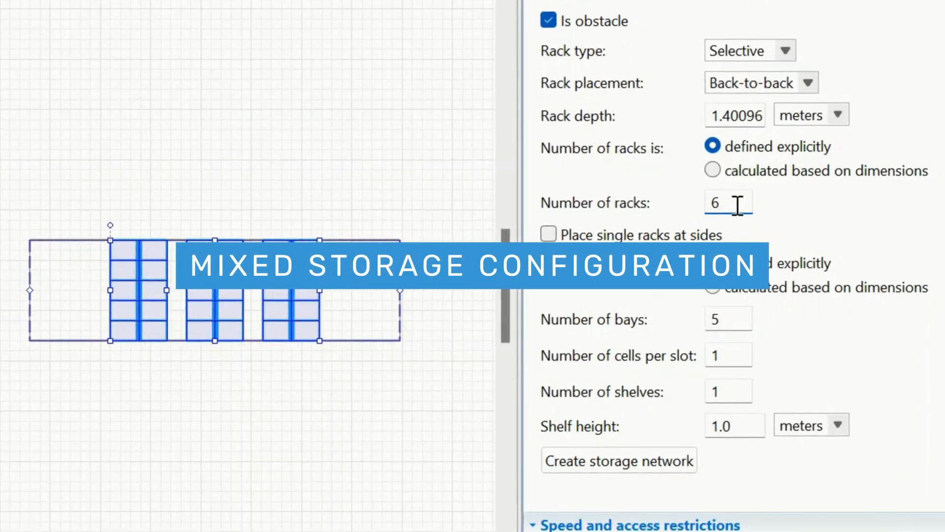
pyautogui.press('BackSpace')
pyautogui.write('5')
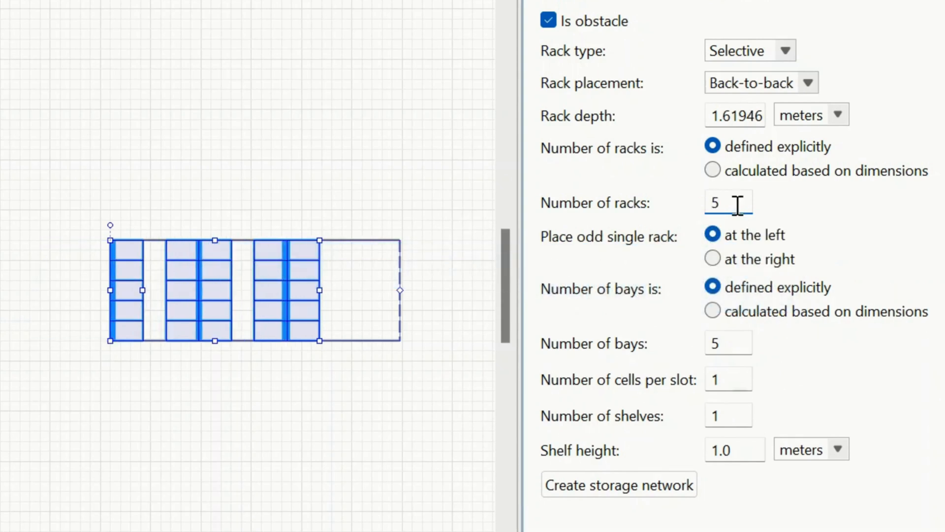
pyautogui.click(716, 258)
pyautogui.click(716, 234)
pyautogui.click(728, 202)
pyautogui.write('6')
# - Toggle single racks at both sides off again and derive the rack count from storage dimensions
pyautogui.click(555, 236)
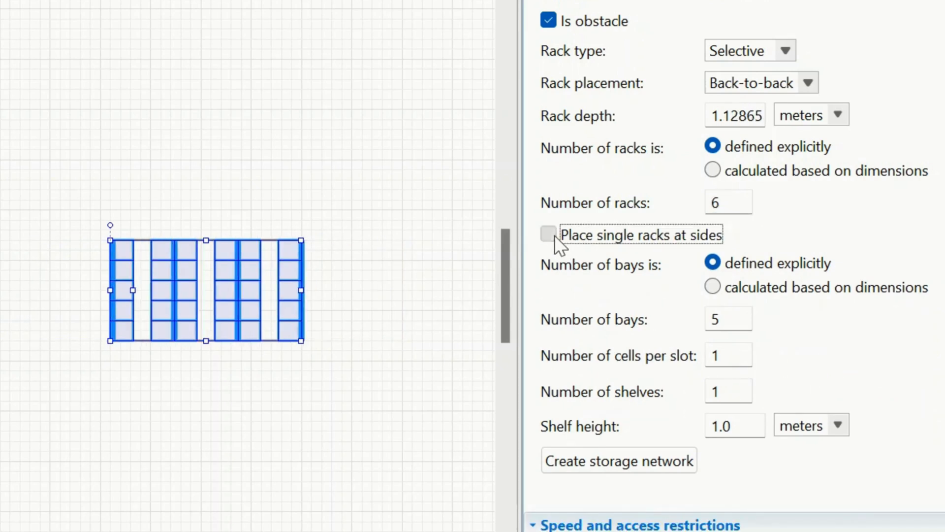
pyautogui.click(549, 235)
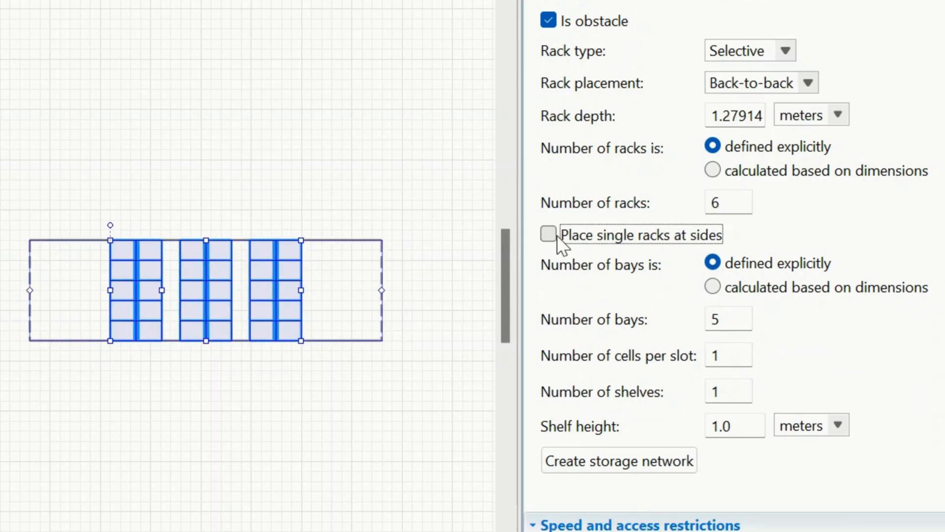
pyautogui.click(725, 164)
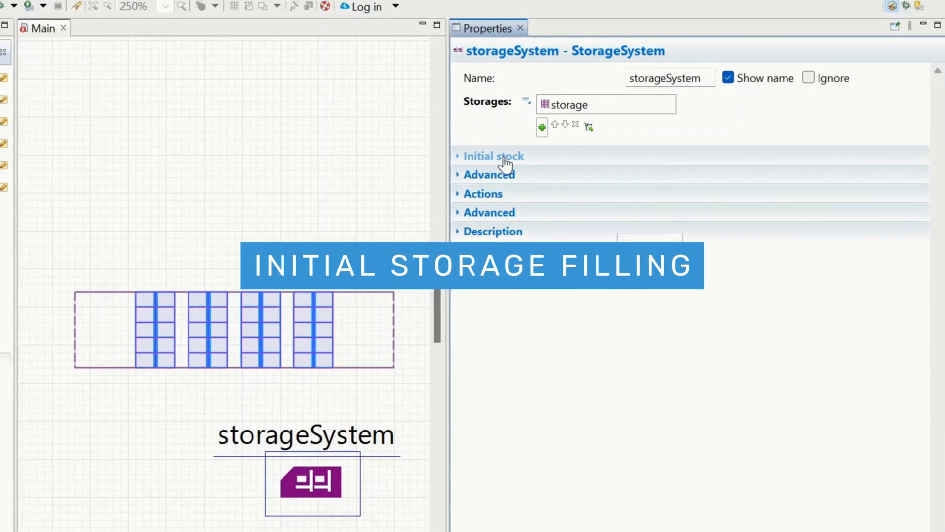
# - Cycle initial stock through empty and fully filled, settling on a given number of items
pyautogui.click(506, 161)
pyautogui.click(623, 182)
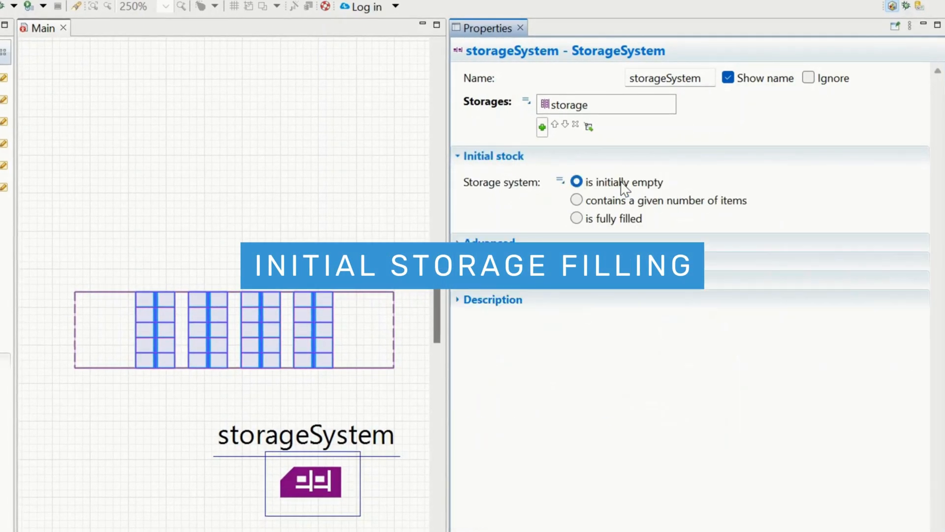
pyautogui.click(601, 221)
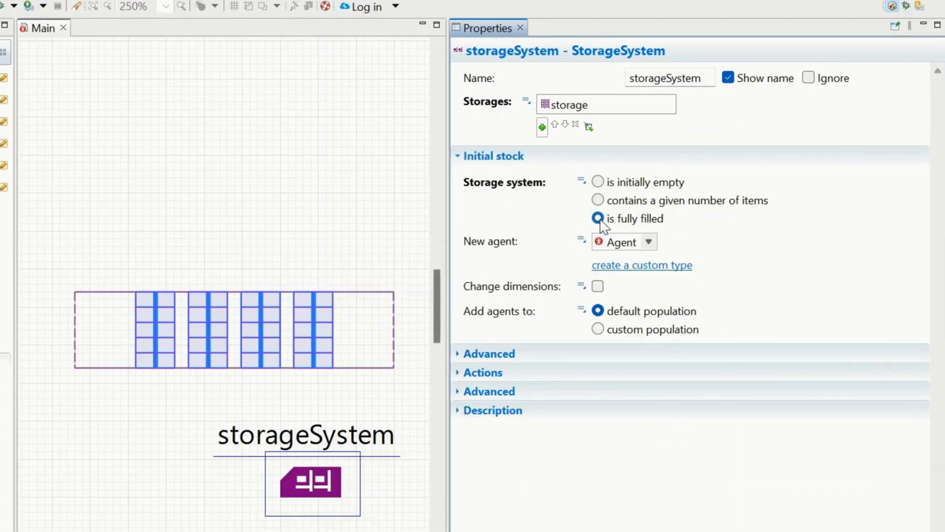
pyautogui.click(598, 201)
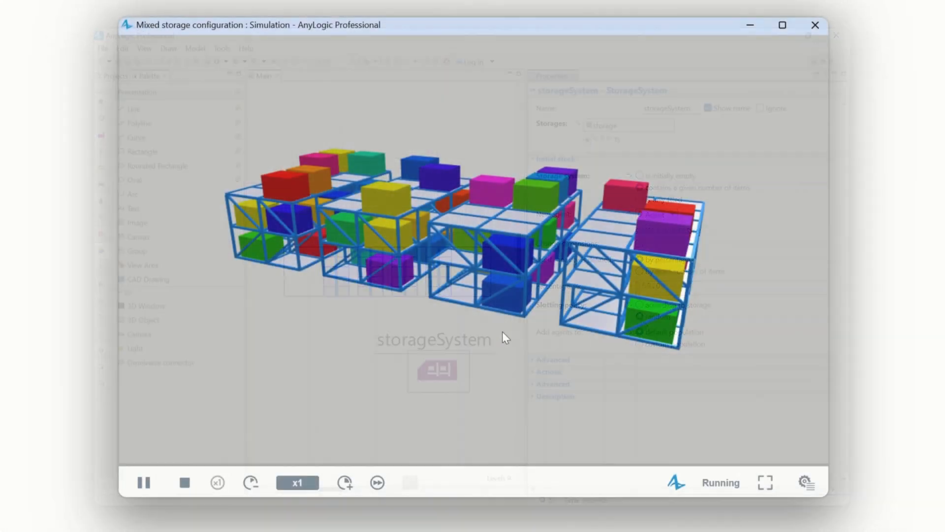
pyautogui.scroll(2, 496, 352)
pyautogui.scroll(2, 495, 353)
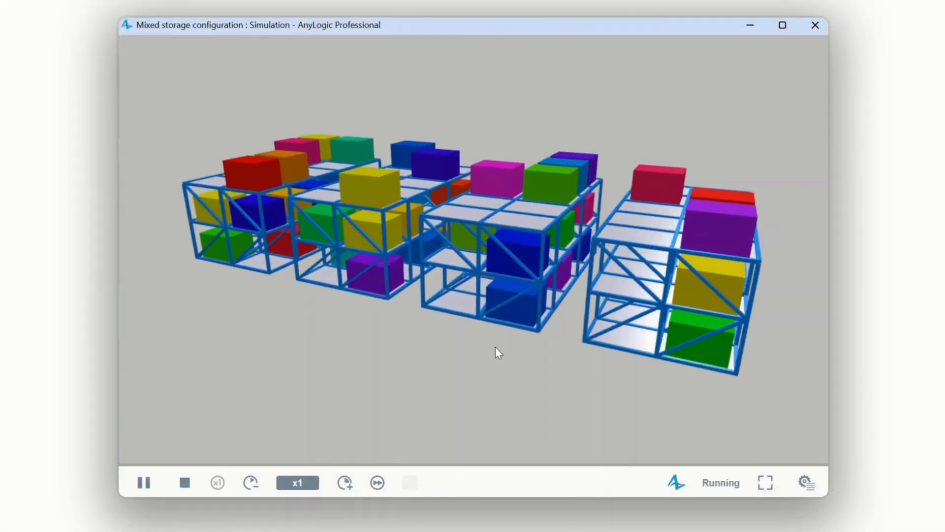
pyautogui.scroll(2, 496, 352)
pyautogui.scroll(2, 496, 353)
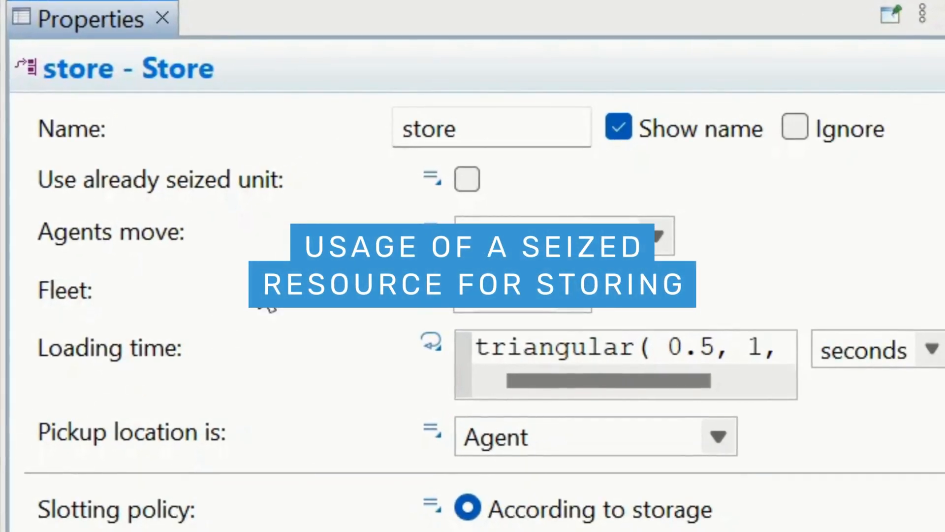
# - Enable 'Use already seized unit' on the Store block
pyautogui.click(468, 180)
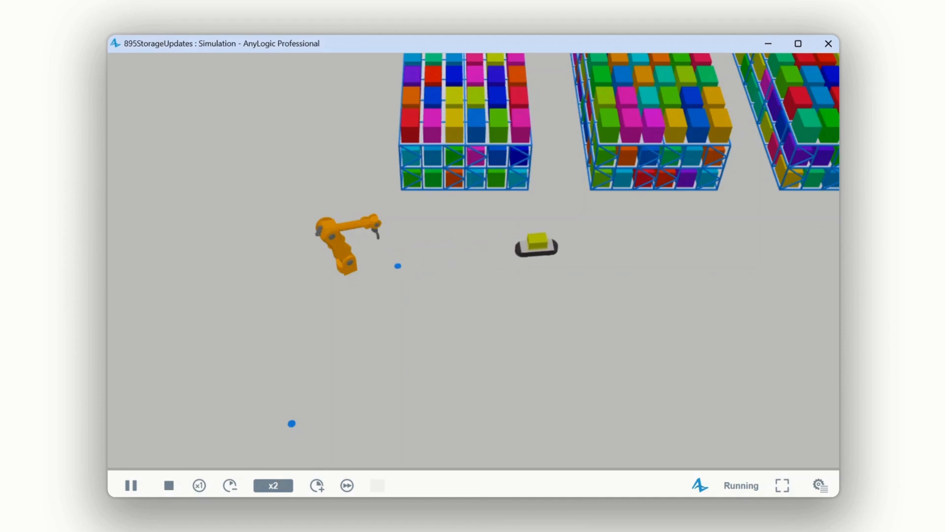
pyautogui.moveTo(693, 349)
pyautogui.mouseDown()
pyautogui.moveTo(435, 387)
pyautogui.moveTo(403, 404)
pyautogui.mouseUp()
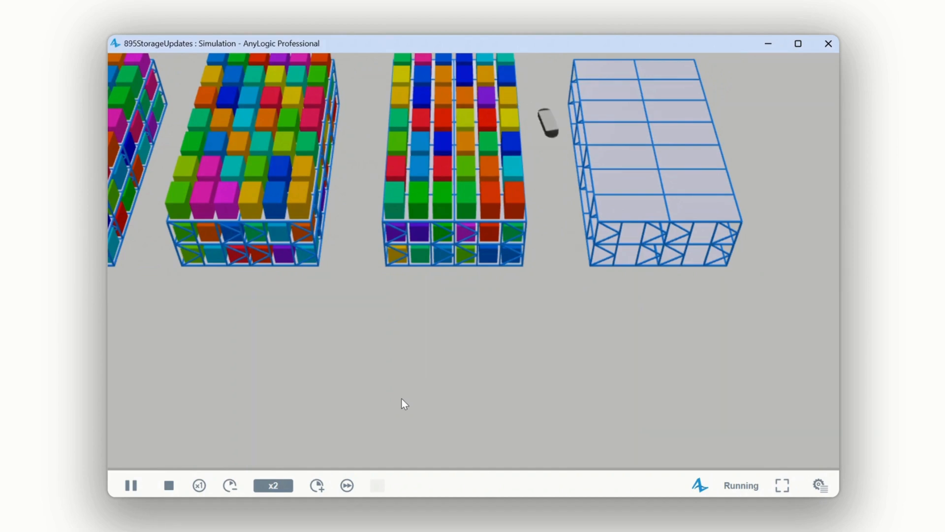
pyautogui.moveTo(402, 404)
pyautogui.mouseDown()
pyautogui.moveTo(708, 238)
pyautogui.moveTo(710, 256)
pyautogui.mouseUp()
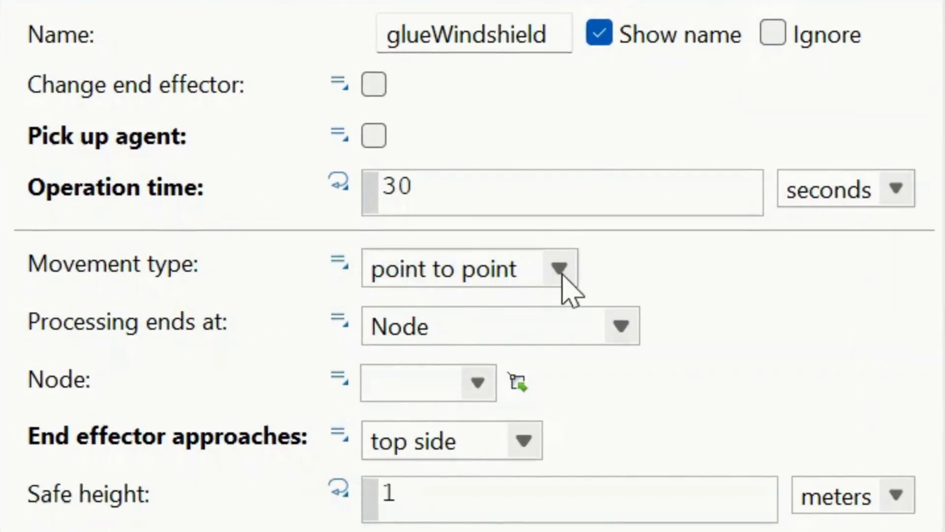
# - Set the glueWindshield robot's movement type to path controlled
pyautogui.click(565, 276)
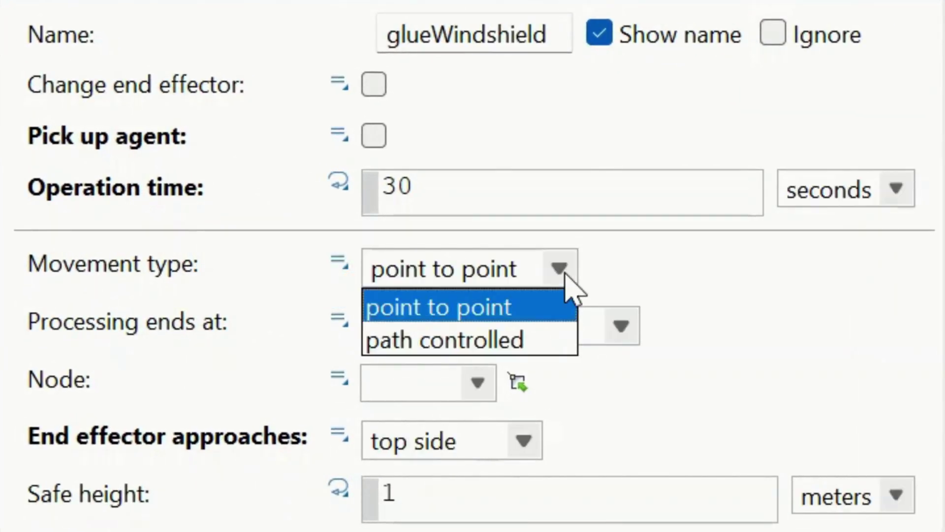
pyautogui.click(512, 342)
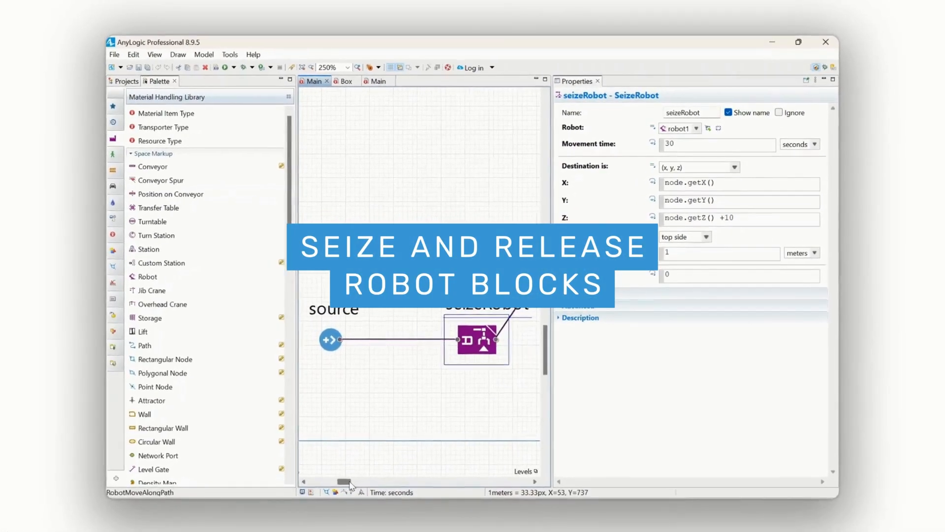
pyautogui.moveTo(350, 485); pyautogui.dragTo(383, 484)
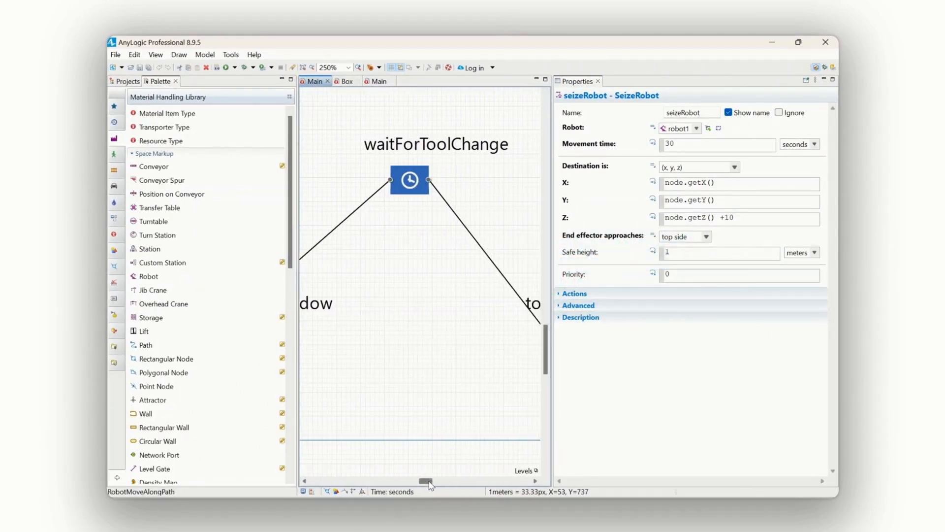
pyautogui.moveTo(423, 484); pyautogui.dragTo(446, 487)
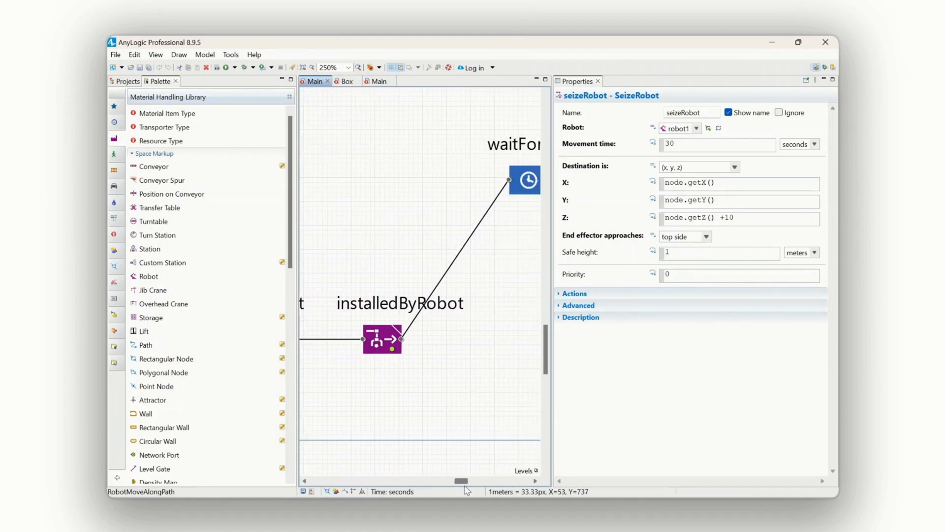
pyautogui.moveTo(485, 494); pyautogui.dragTo(495, 487)
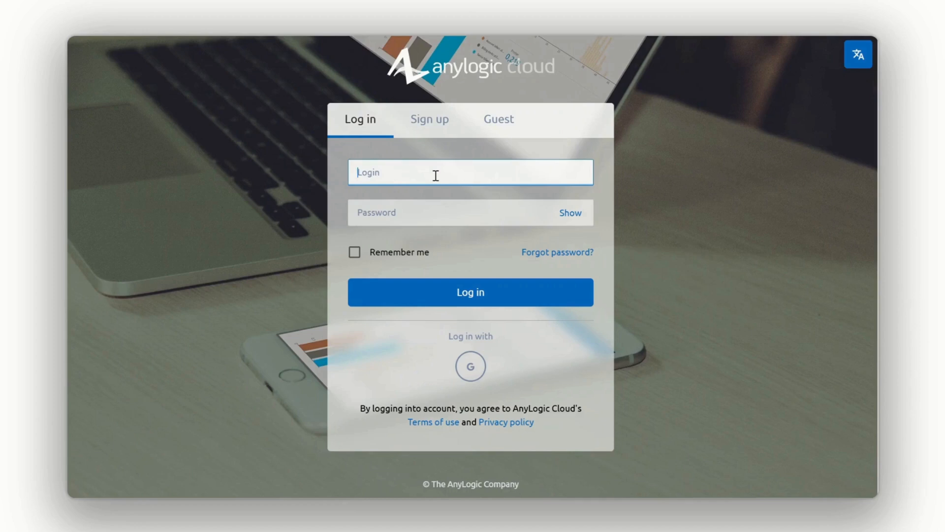
# - Enter the password and log in to AnyLogic Cloud
pyautogui.click(416, 211)
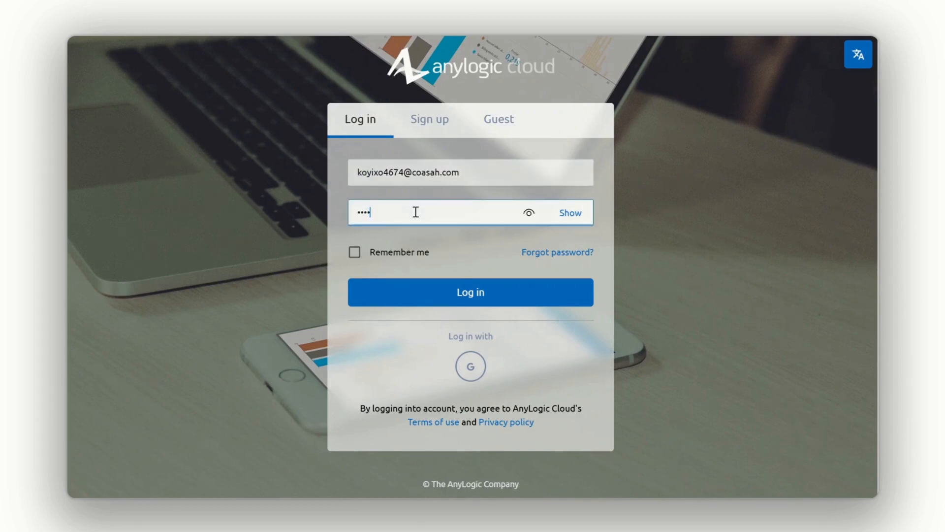
pyautogui.click(472, 294)
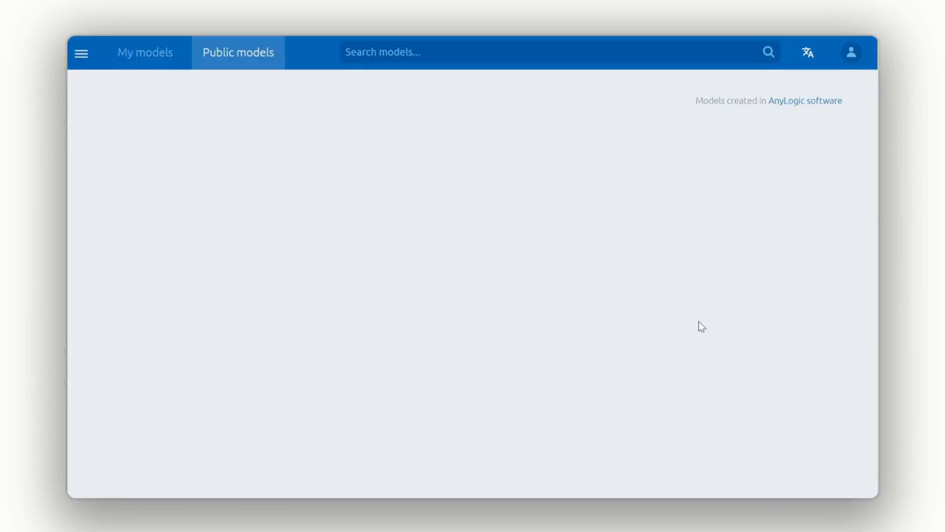